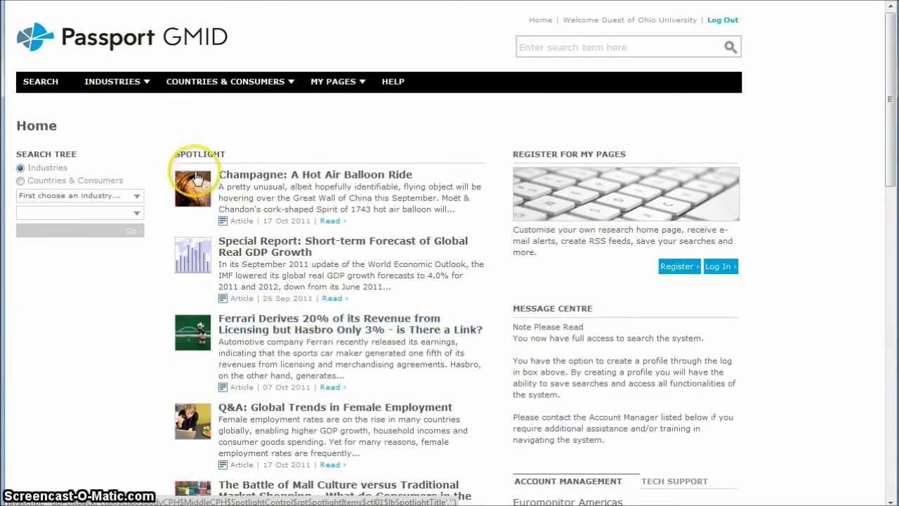
Go to the Industrial industry page from the Industries menu and open the search tree categories.
{"action": "left_click", "coordinate": [142, 87]}
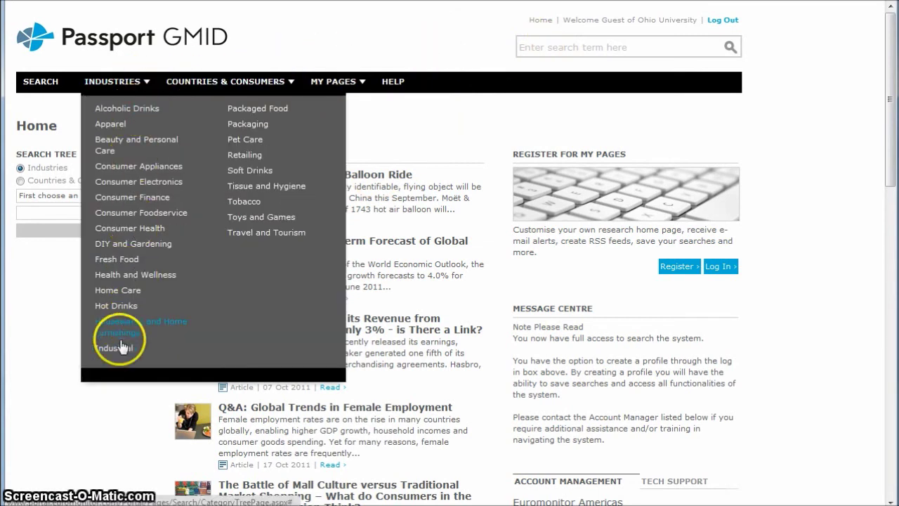
{"action": "left_click", "coordinate": [117, 353]}
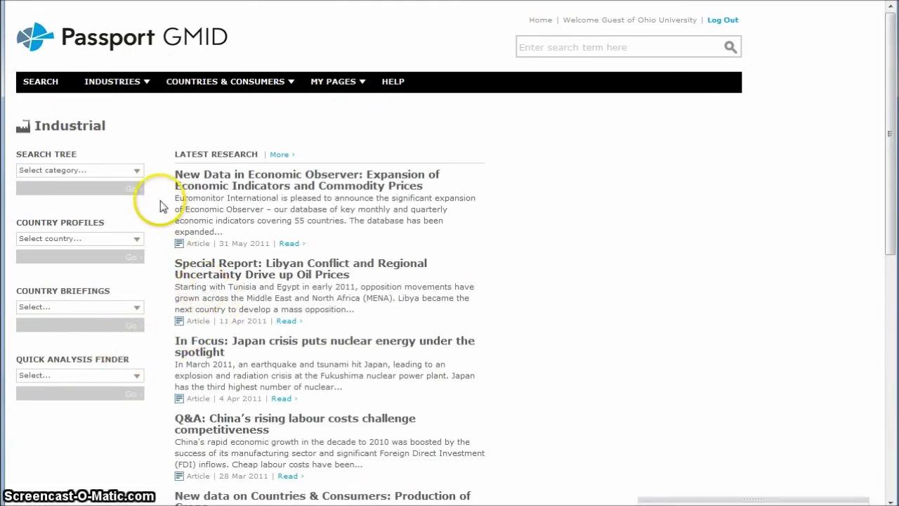
{"action": "left_click", "coordinate": [137, 169]}
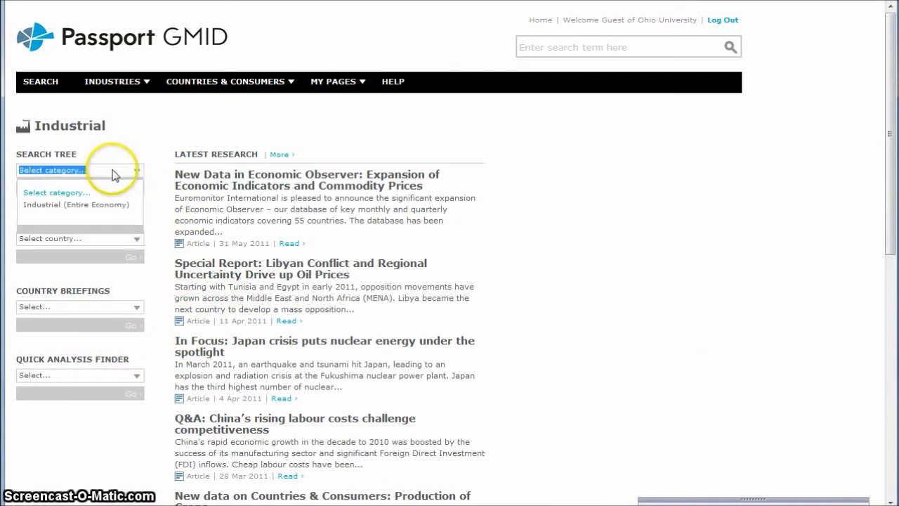
Pick Industrial (Entire Economy) as the search-tree category and search the category tree for 'cardboard'.
{"action": "left_click", "coordinate": [70, 204]}
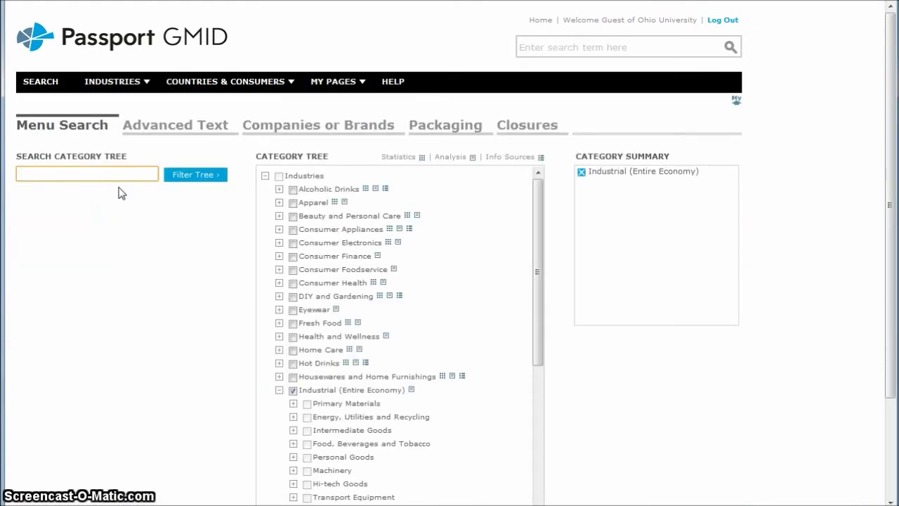
{"action": "scroll", "coordinate": [453, 295], "scroll_direction": "down", "scroll_amount": 2}
{"action": "scroll", "coordinate": [457, 295], "scroll_direction": "down", "scroll_amount": 2}
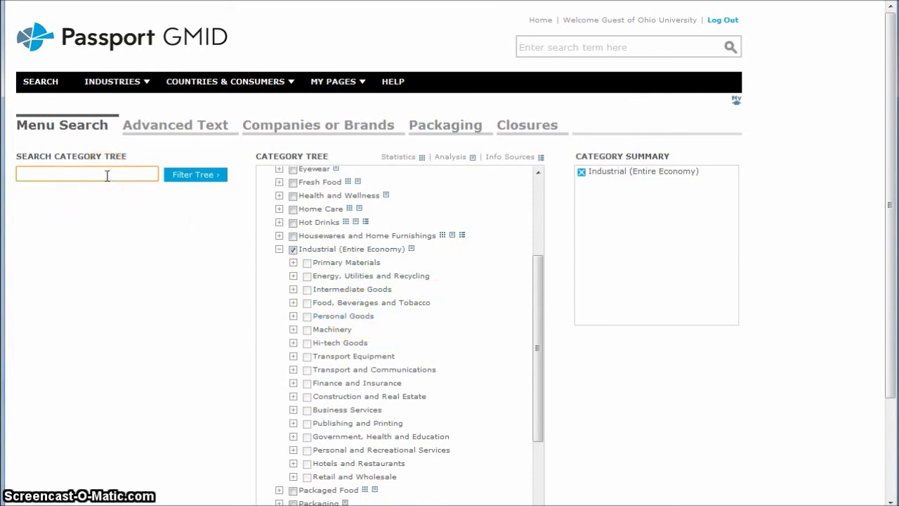
{"action": "type", "text": "cardboard"}
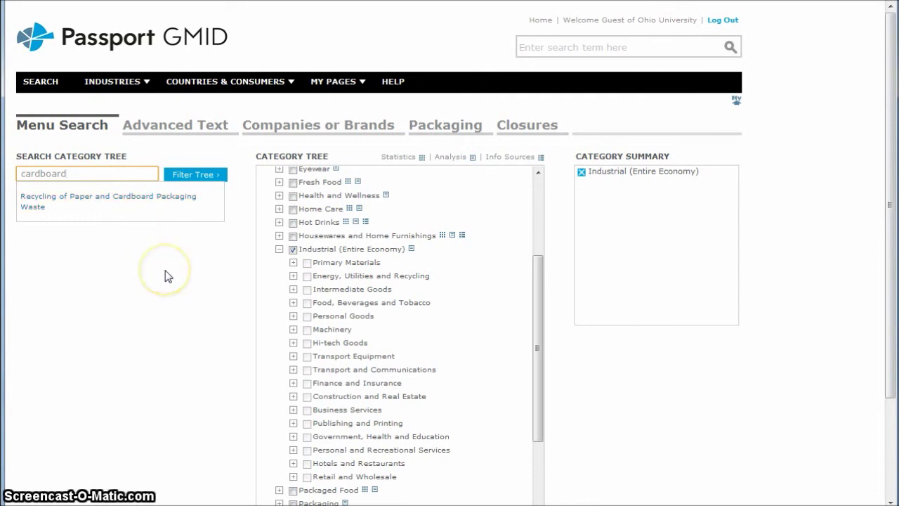
{"action": "left_click_drag", "start_coordinate": [164, 267], "coordinate": [110, 220]}
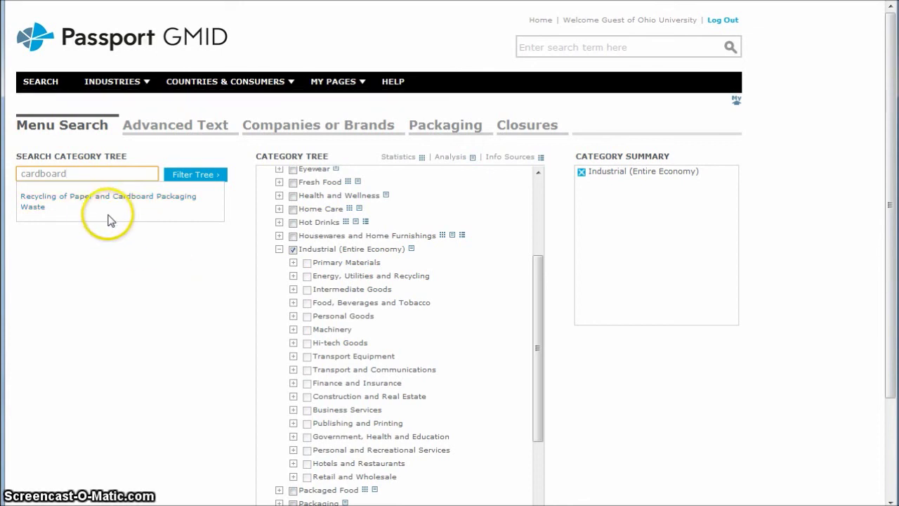
Under Intermediate Goods, tick Wood and Paper Products plus Corrugated Paper, Pulp/Paper and Wood subcategories.
{"action": "left_click", "coordinate": [149, 330]}
{"action": "scroll", "coordinate": [367, 327], "scroll_direction": "down", "scroll_amount": 2}
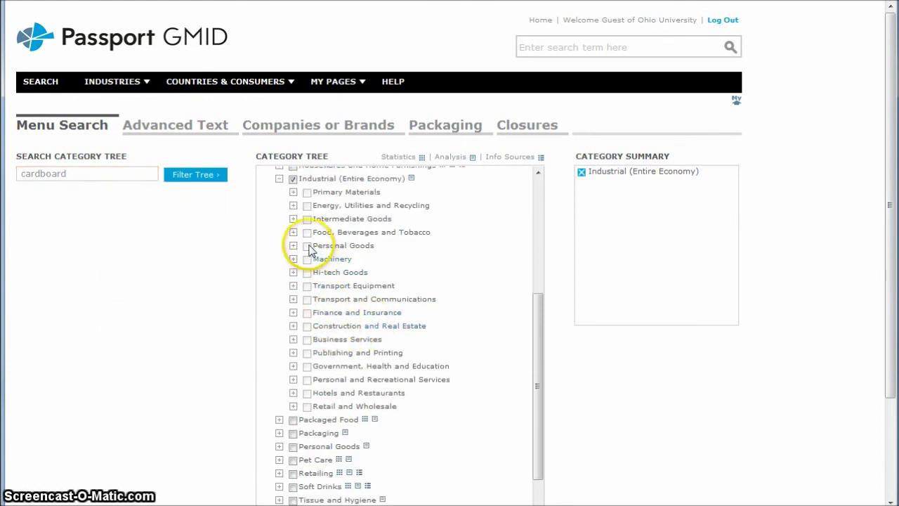
{"action": "left_click", "coordinate": [293, 219]}
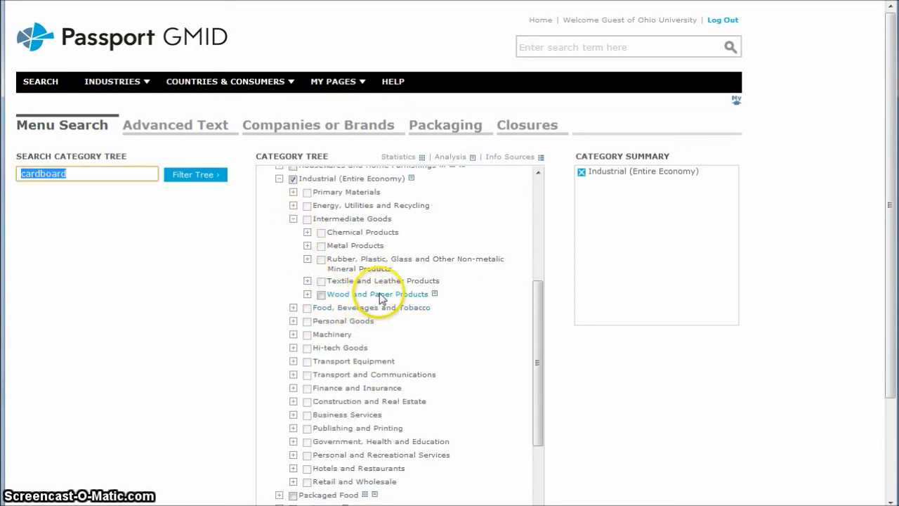
{"action": "left_click", "coordinate": [308, 294]}
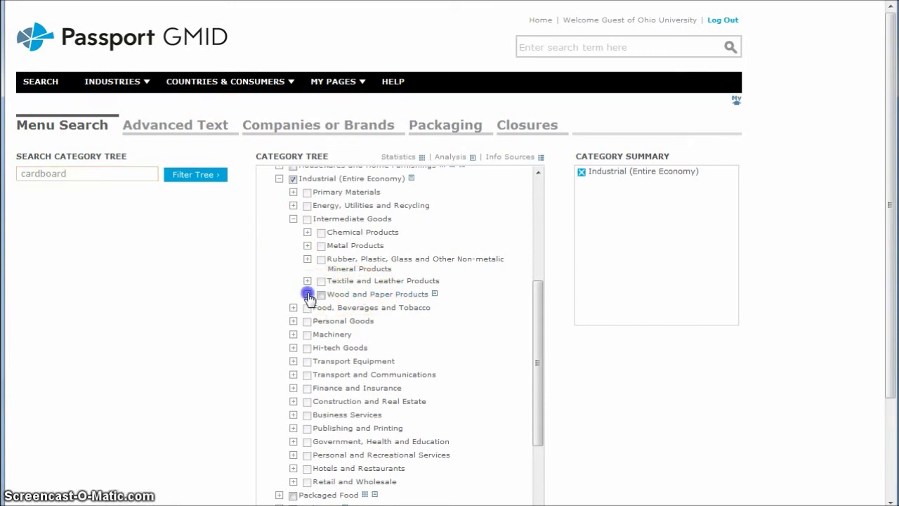
{"action": "left_click", "coordinate": [321, 295]}
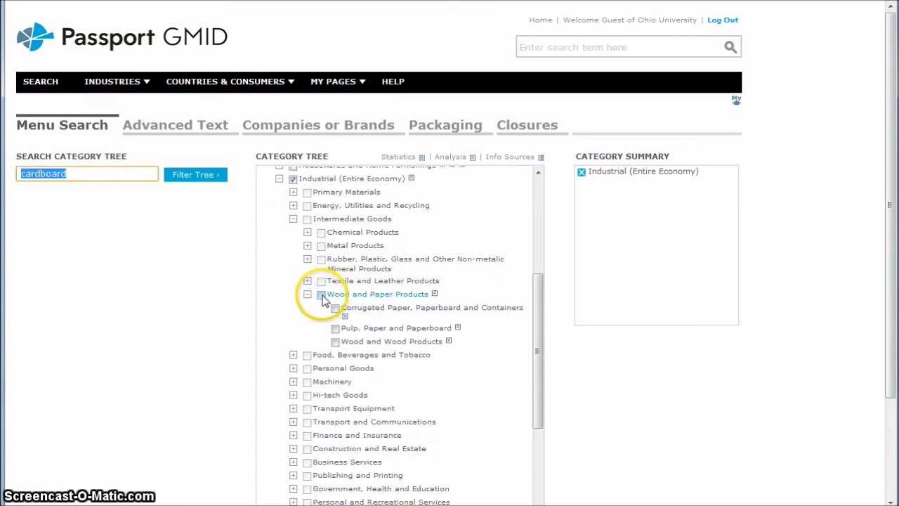
{"action": "left_click", "coordinate": [335, 308]}
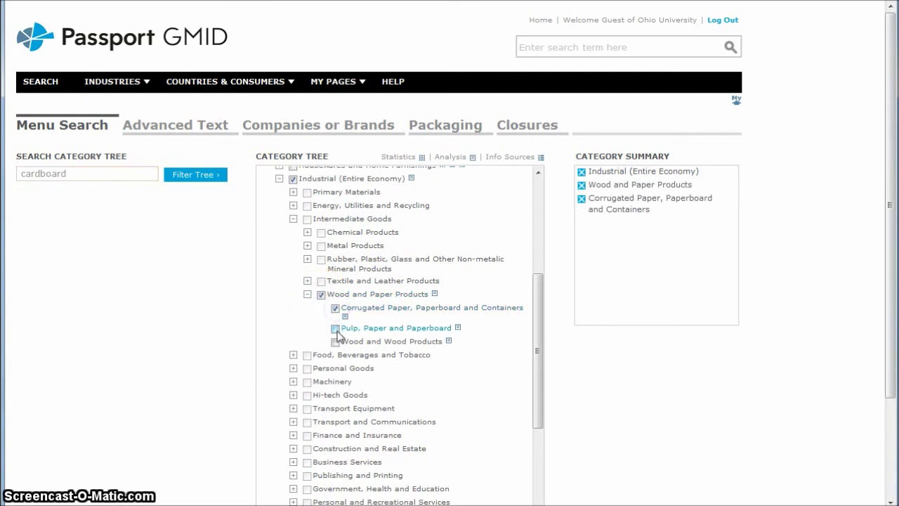
{"action": "left_click", "coordinate": [335, 330]}
{"action": "left_click", "coordinate": [336, 342]}
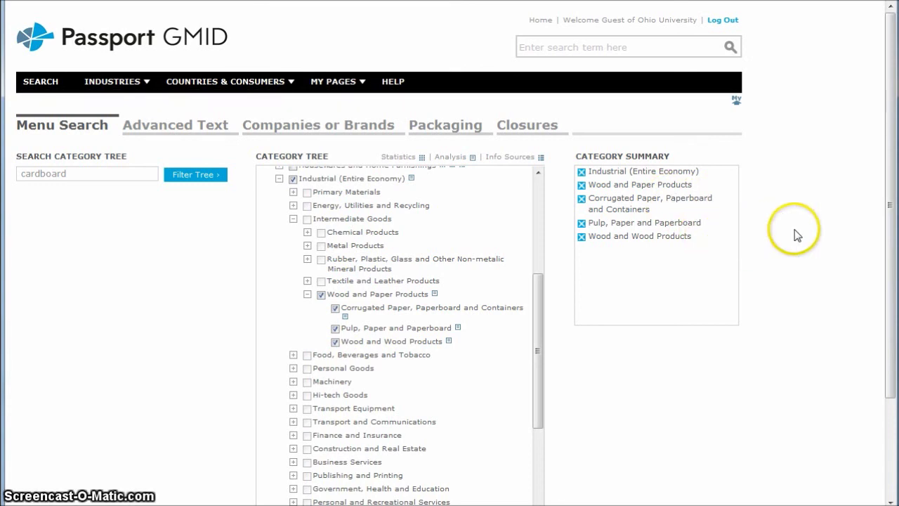
{"action": "scroll", "coordinate": [776, 232], "scroll_direction": "down", "scroll_amount": 3}
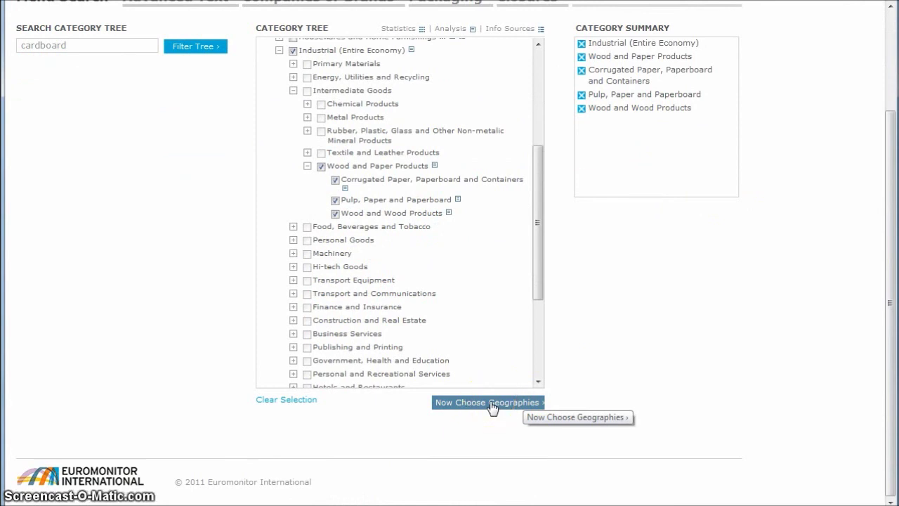
{"action": "left_click", "coordinate": [491, 405]}
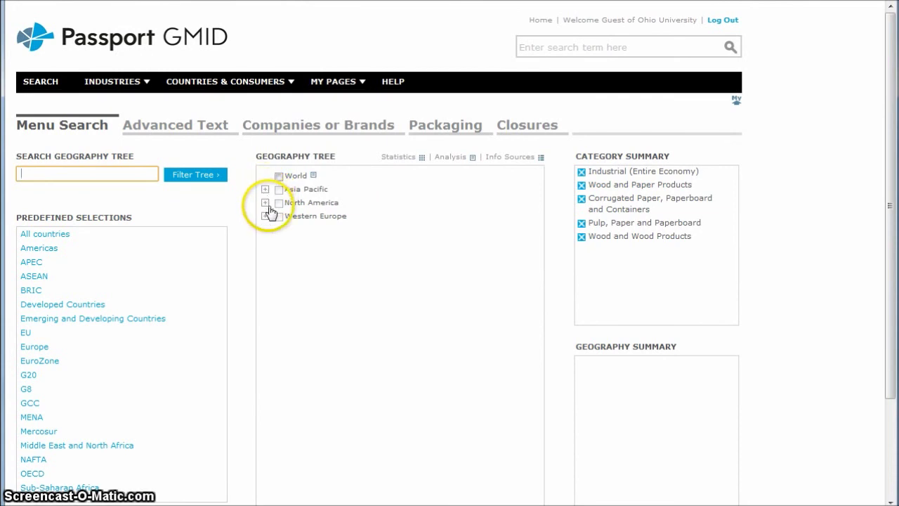
Choose USA under North America as the geography and run the search, yielding 43 results.
{"action": "left_click", "coordinate": [265, 202]}
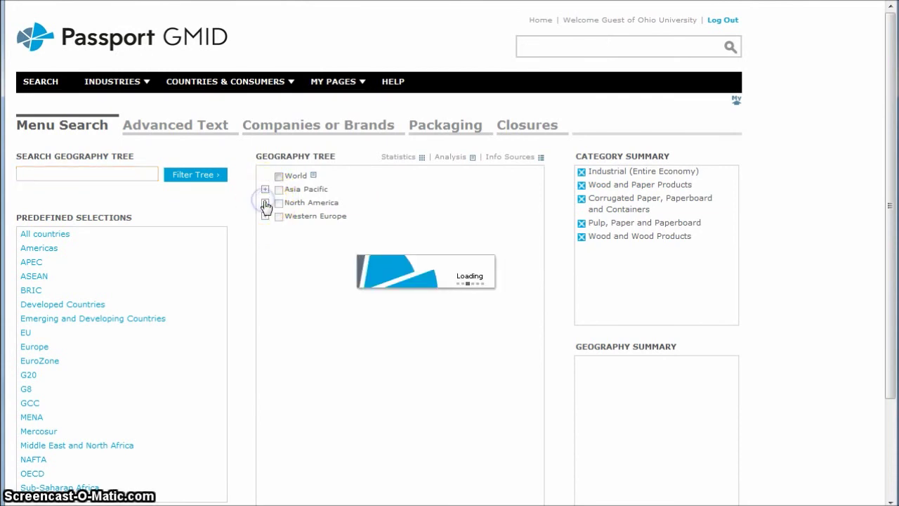
{"action": "left_click", "coordinate": [292, 214]}
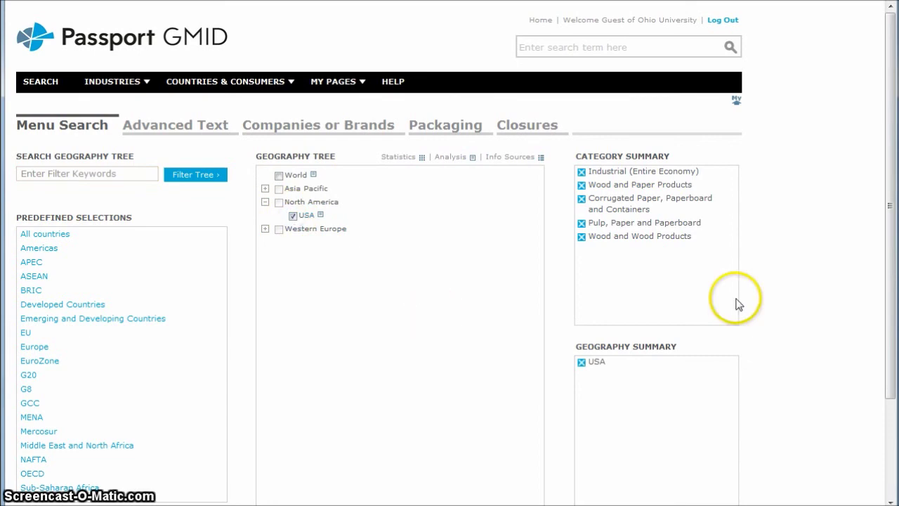
{"action": "scroll", "coordinate": [829, 295], "scroll_direction": "down", "scroll_amount": 3}
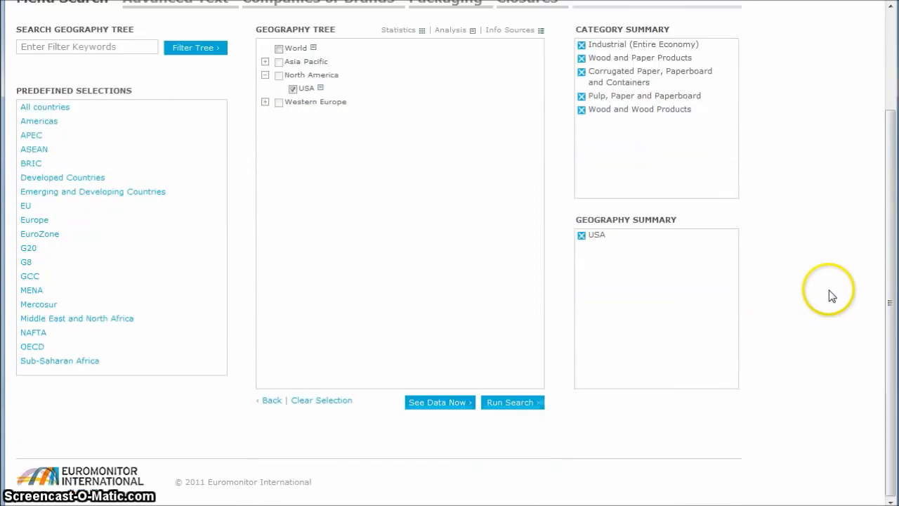
{"action": "left_click", "coordinate": [504, 406]}
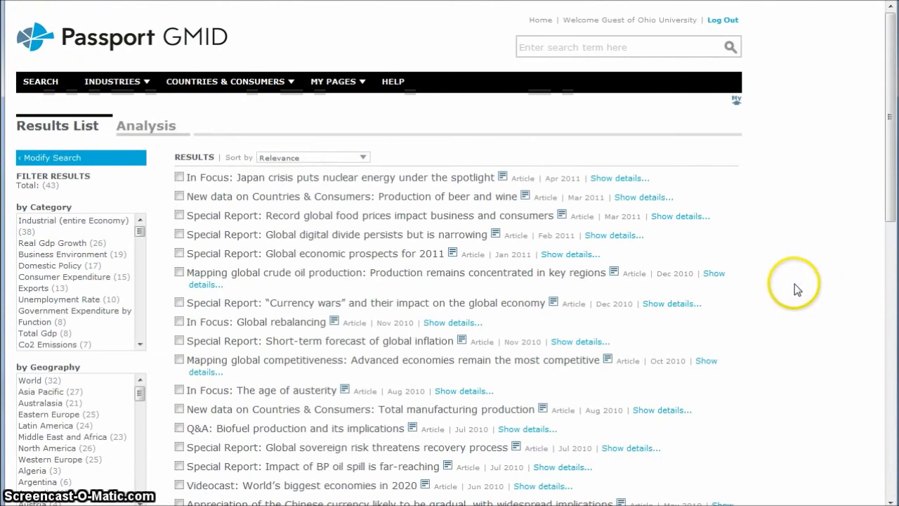
Filter results to Country Reports and open the Corrugated Paper, Paperboard and Containers report.
{"action": "scroll", "coordinate": [797, 288], "scroll_direction": "down", "scroll_amount": 1}
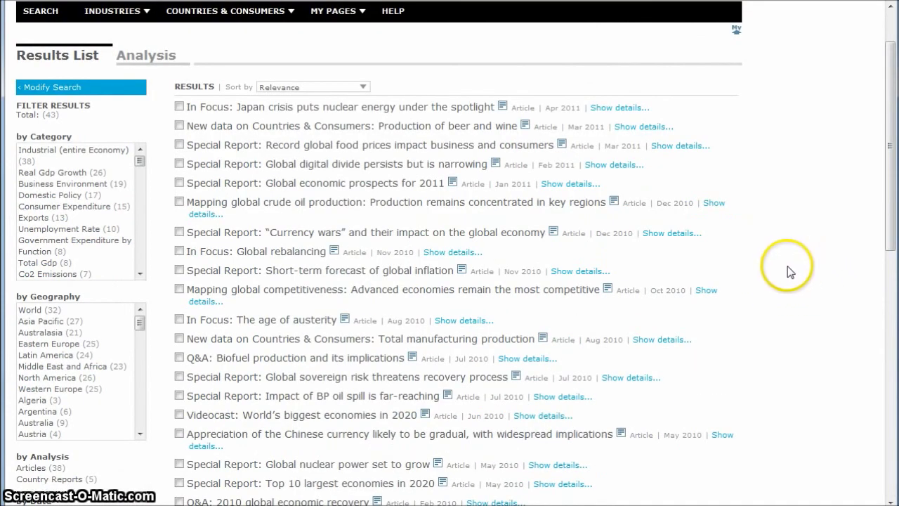
{"action": "scroll", "coordinate": [787, 272], "scroll_direction": "down", "scroll_amount": 1}
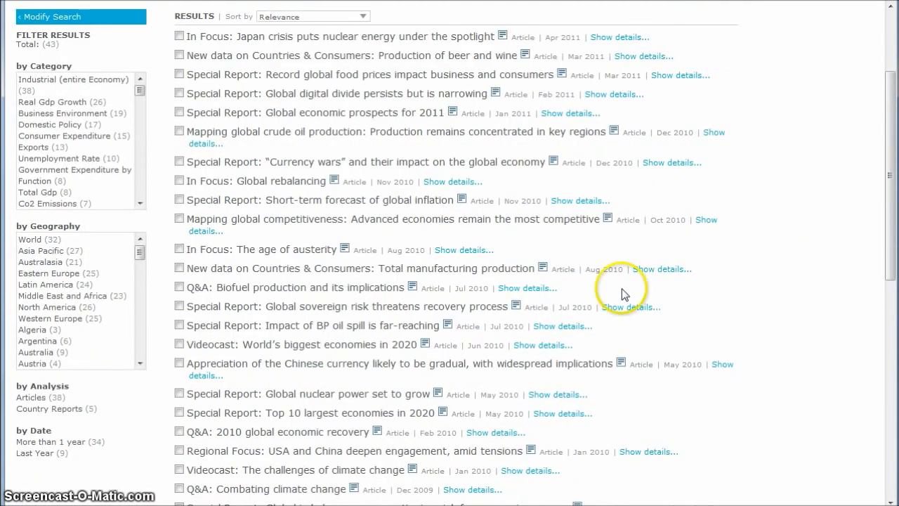
{"action": "left_click", "coordinate": [42, 415]}
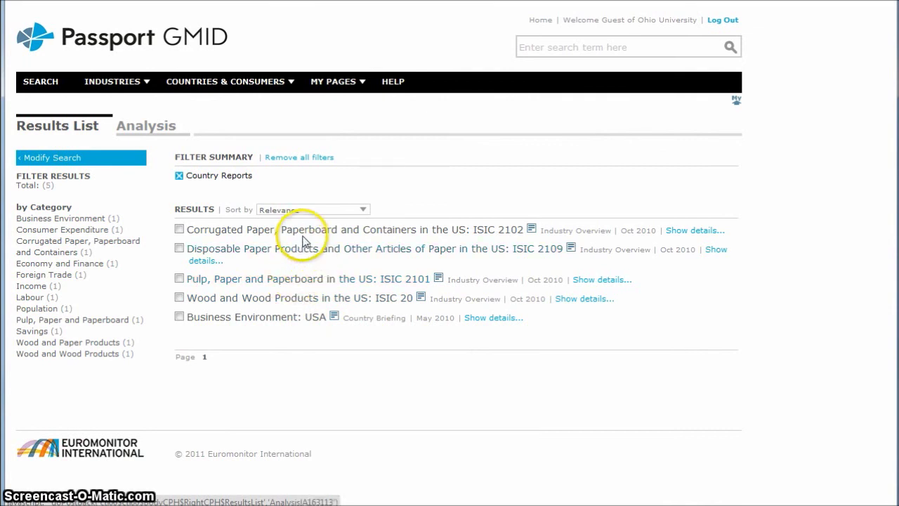
{"action": "left_click", "coordinate": [378, 231]}
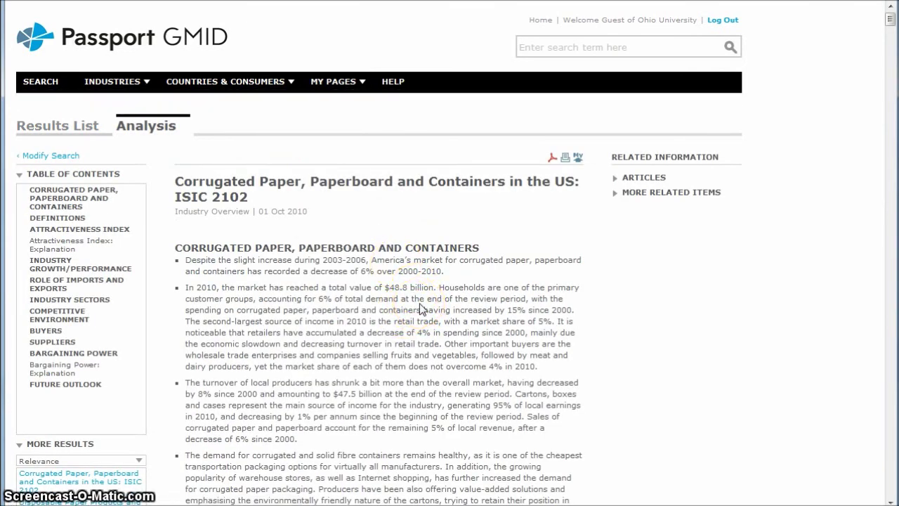
Read down through the report's industry hierarchy and attractiveness index charts.
{"action": "scroll", "coordinate": [420, 309], "scroll_direction": "down", "scroll_amount": 1}
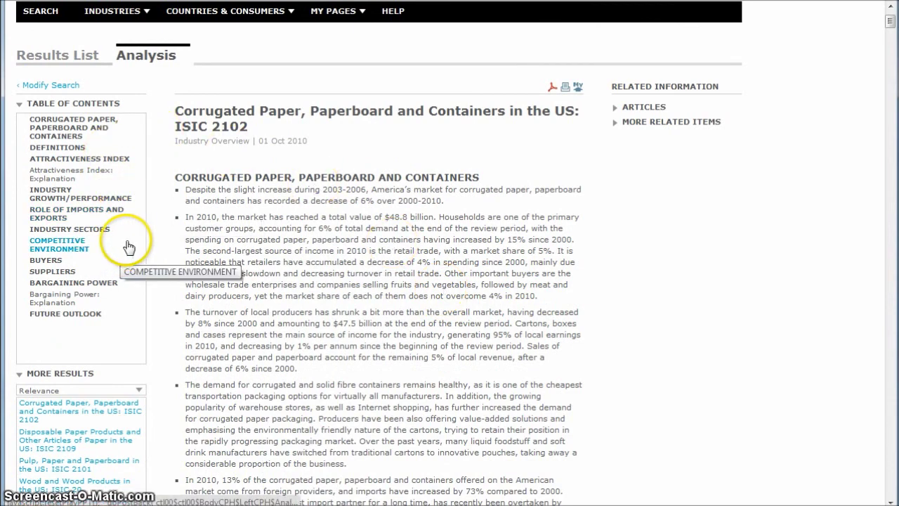
{"action": "scroll", "coordinate": [300, 218], "scroll_direction": "down", "scroll_amount": 1}
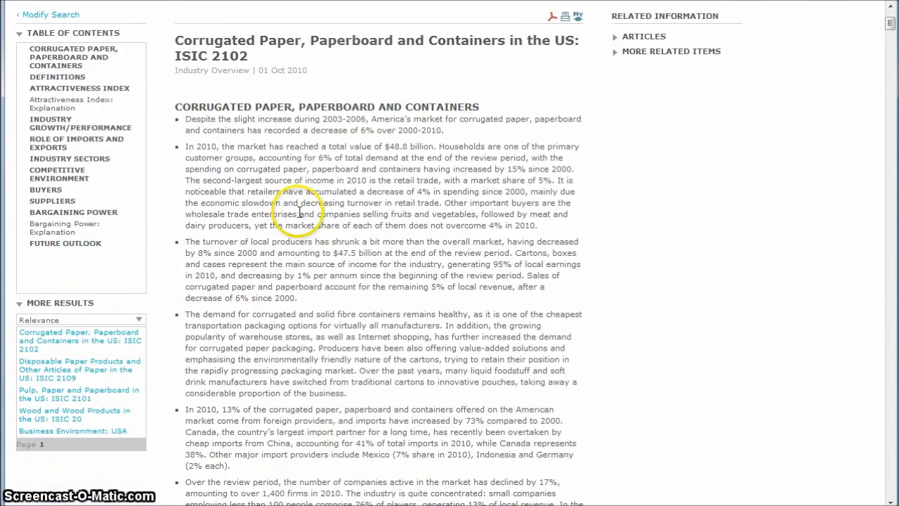
{"action": "scroll", "coordinate": [300, 212], "scroll_direction": "down", "scroll_amount": 1}
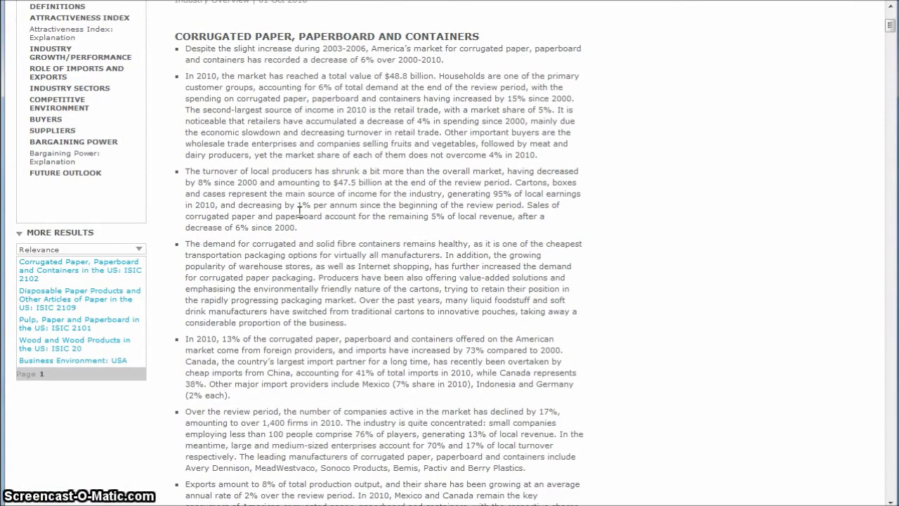
{"action": "scroll", "coordinate": [300, 211], "scroll_direction": "down", "scroll_amount": 1}
{"action": "scroll", "coordinate": [300, 211], "scroll_direction": "down", "scroll_amount": 1}
{"action": "scroll", "coordinate": [299, 210], "scroll_direction": "down", "scroll_amount": 2}
{"action": "scroll", "coordinate": [300, 210], "scroll_direction": "down", "scroll_amount": 1}
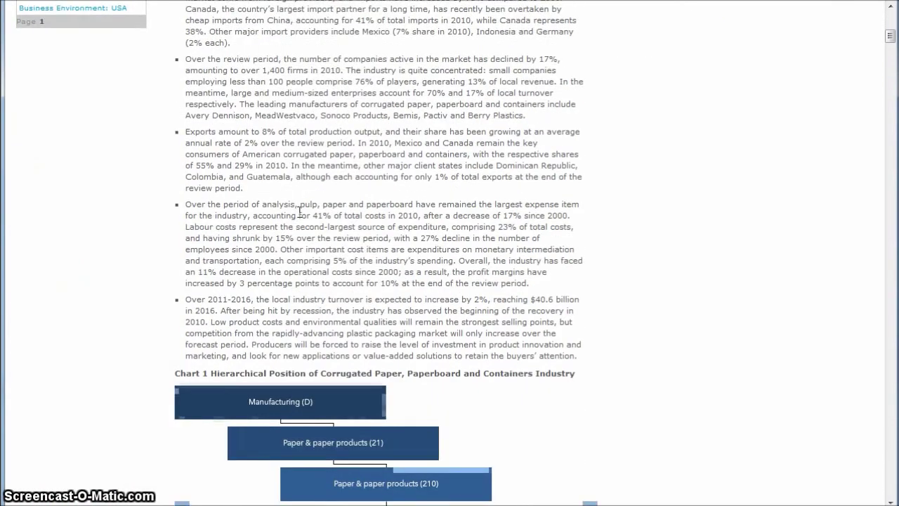
{"action": "scroll", "coordinate": [393, 210], "scroll_direction": "down", "scroll_amount": 1}
{"action": "scroll", "coordinate": [509, 217], "scroll_direction": "down", "scroll_amount": 2}
{"action": "scroll", "coordinate": [599, 226], "scroll_direction": "down", "scroll_amount": 1}
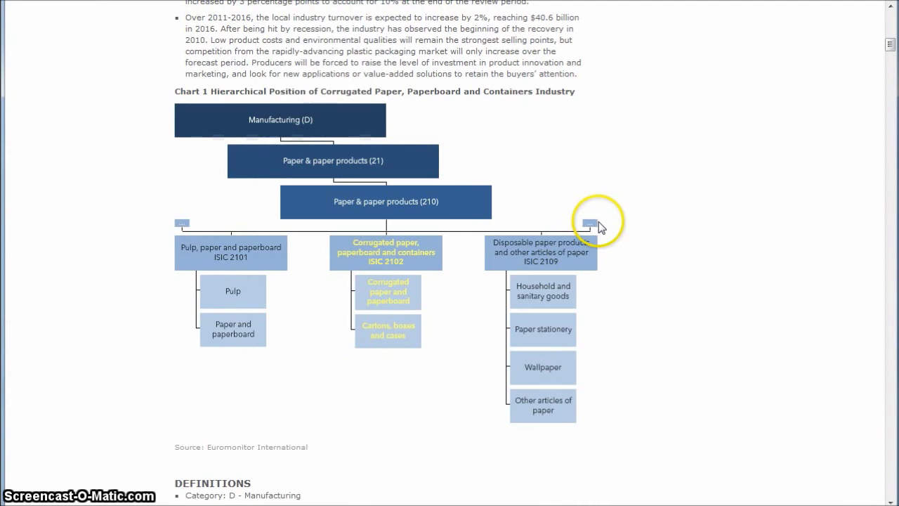
{"action": "scroll", "coordinate": [598, 225], "scroll_direction": "down", "scroll_amount": 2}
{"action": "scroll", "coordinate": [601, 223], "scroll_direction": "down", "scroll_amount": 4}
{"action": "scroll", "coordinate": [601, 224], "scroll_direction": "down", "scroll_amount": 2}
{"action": "scroll", "coordinate": [601, 227], "scroll_direction": "down", "scroll_amount": 2}
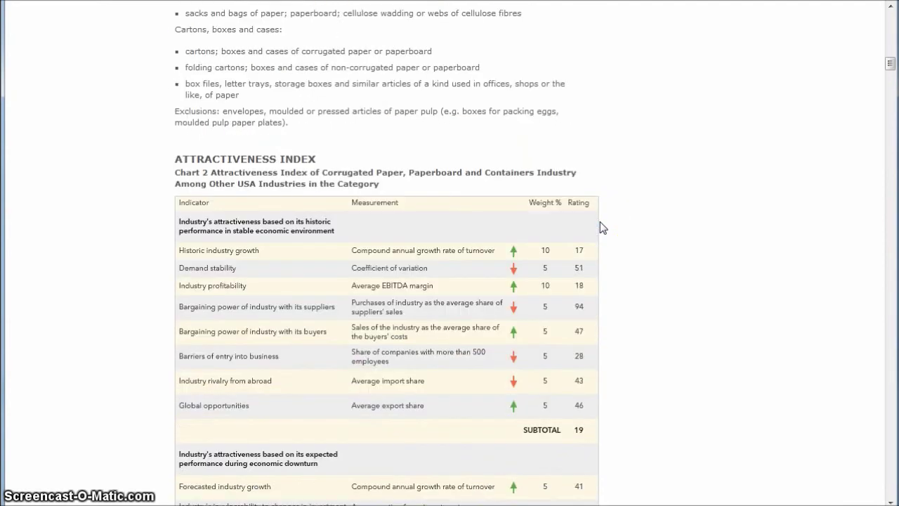
{"action": "scroll", "coordinate": [602, 227], "scroll_direction": "down", "scroll_amount": 2}
{"action": "scroll", "coordinate": [602, 227], "scroll_direction": "down", "scroll_amount": 1}
{"action": "scroll", "coordinate": [602, 227], "scroll_direction": "down", "scroll_amount": 4}
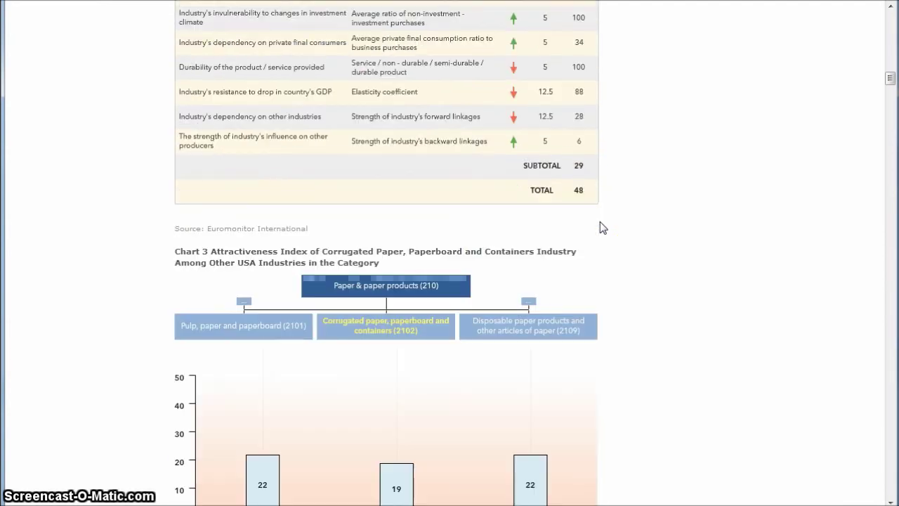
{"action": "scroll", "coordinate": [603, 227], "scroll_direction": "down", "scroll_amount": 2}
{"action": "scroll", "coordinate": [602, 227], "scroll_direction": "down", "scroll_amount": 1}
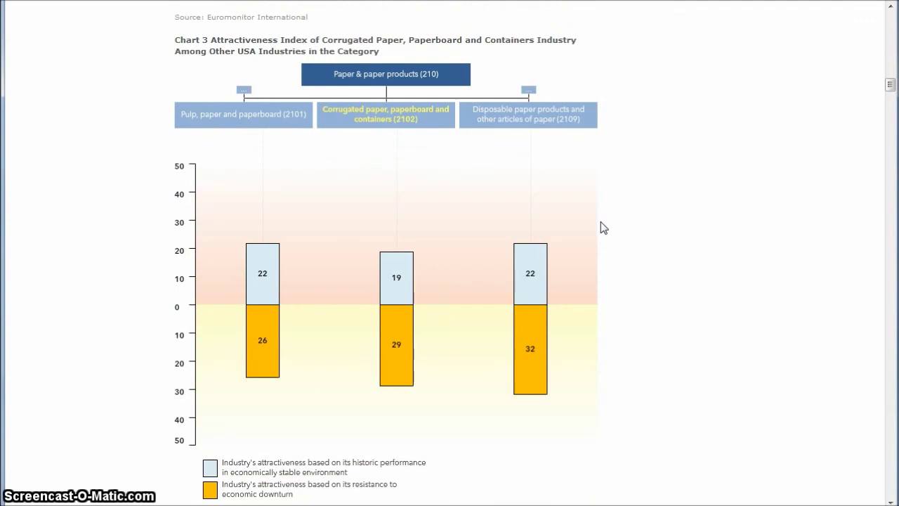
Return to the report's opening section.
{"action": "scroll", "coordinate": [601, 229], "scroll_direction": "up", "scroll_amount": 1}
{"action": "scroll", "coordinate": [603, 230], "scroll_direction": "up", "scroll_amount": 6}
{"action": "scroll", "coordinate": [603, 230], "scroll_direction": "up", "scroll_amount": 1}
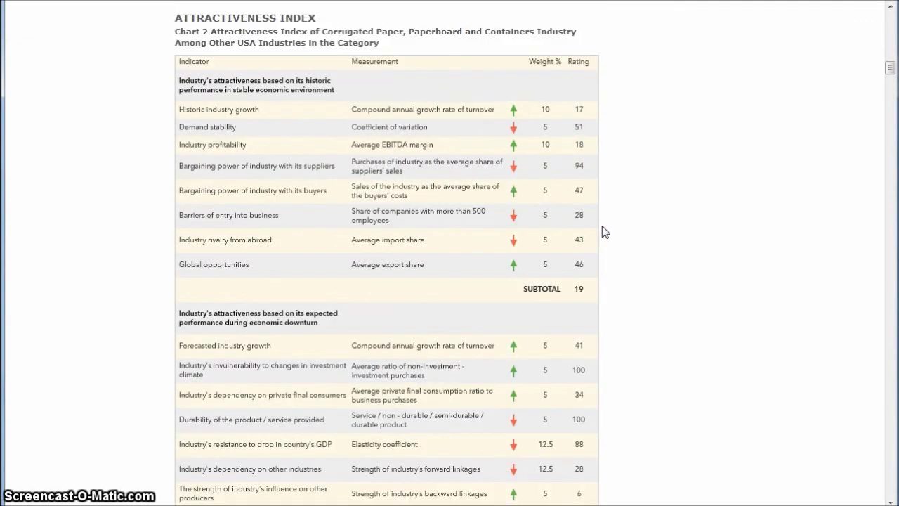
{"action": "scroll", "coordinate": [604, 231], "scroll_direction": "up", "scroll_amount": 3}
{"action": "scroll", "coordinate": [604, 232], "scroll_direction": "up", "scroll_amount": 4}
{"action": "scroll", "coordinate": [604, 232], "scroll_direction": "up", "scroll_amount": 5}
{"action": "scroll", "coordinate": [604, 232], "scroll_direction": "up", "scroll_amount": 6}
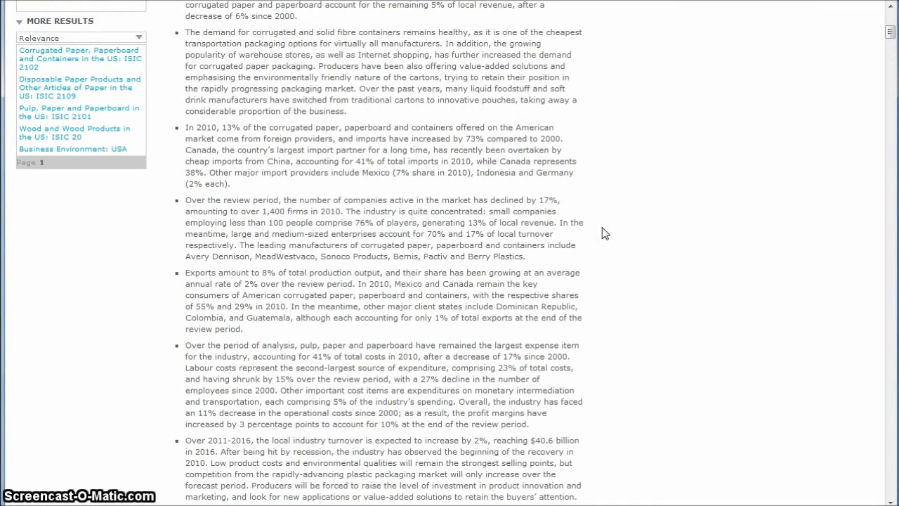
{"action": "scroll", "coordinate": [603, 233], "scroll_direction": "up", "scroll_amount": 4}
{"action": "scroll", "coordinate": [471, 269], "scroll_direction": "up", "scroll_amount": 2}
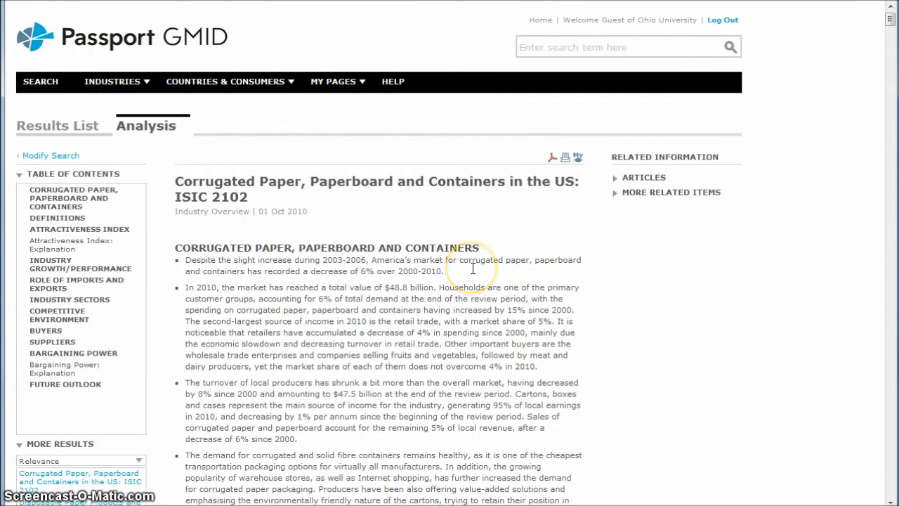